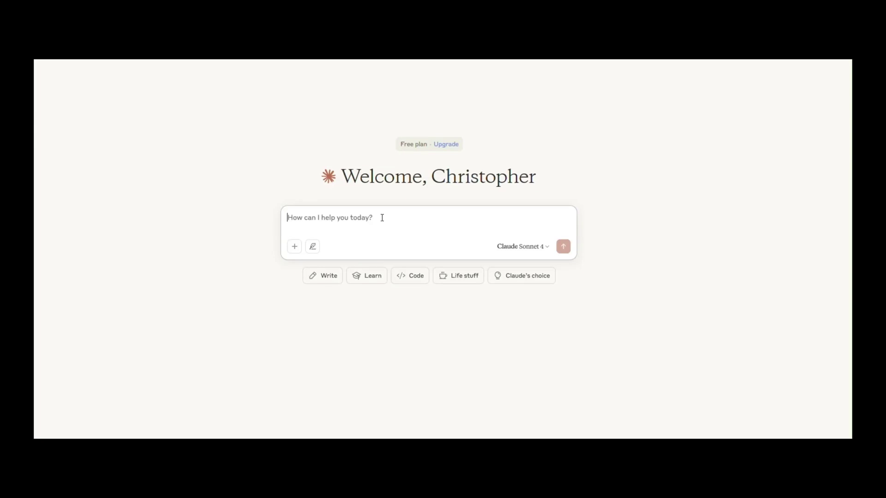
- Type 'We are testing your Claude 4 model for writing', asking for several author-focused tests
text(We are test)
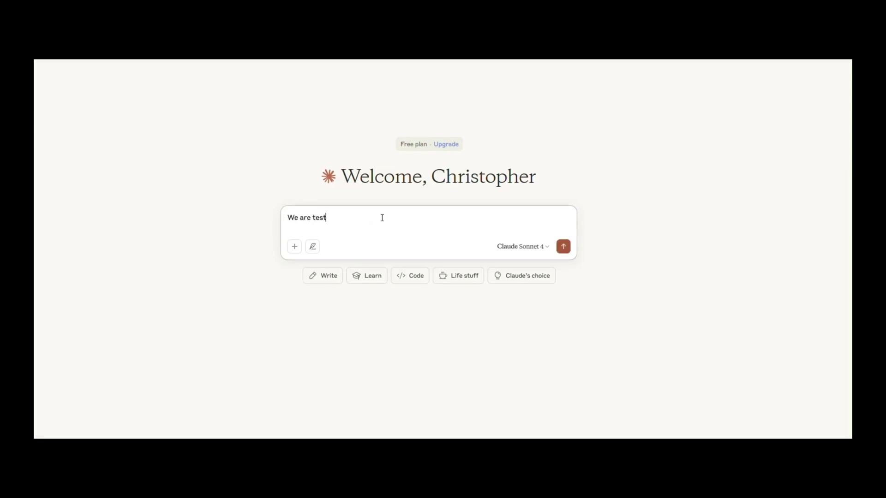
text(ing your Claude 4 model for writing)
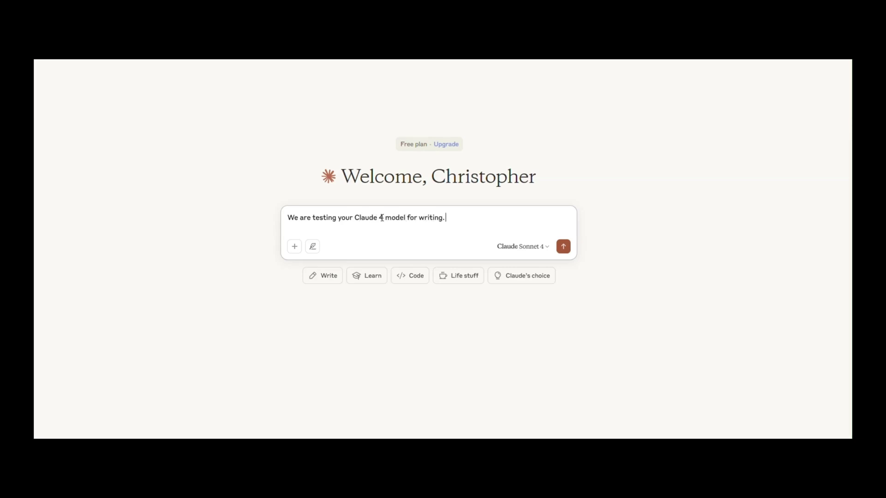
text(. Please go through several tes)
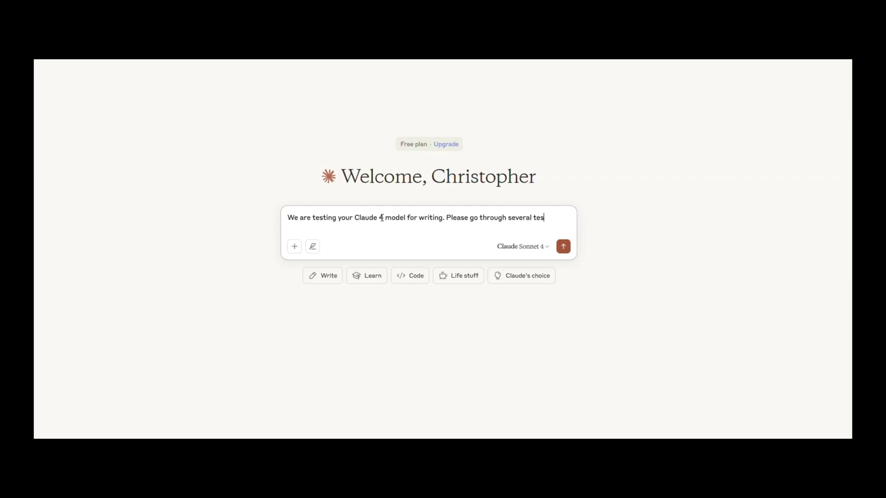
text(ts to show what you can do for authors.)
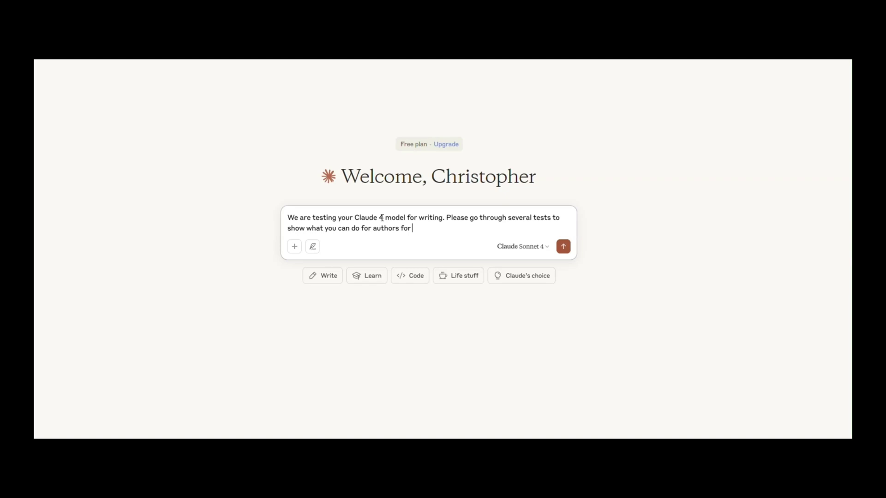
text( for coming up with a)
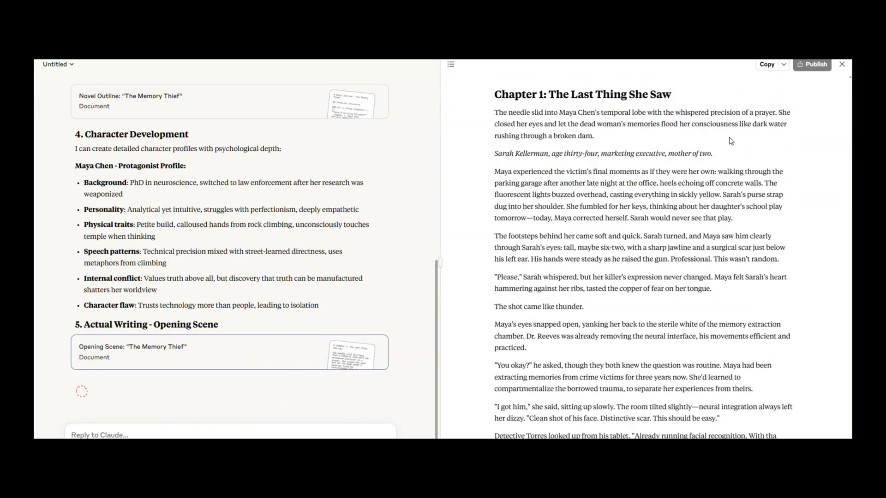
- Scroll back up through the Healthcare Heroes Self-Care Tracker document as it generates
scroll(640, 133, up, 2)
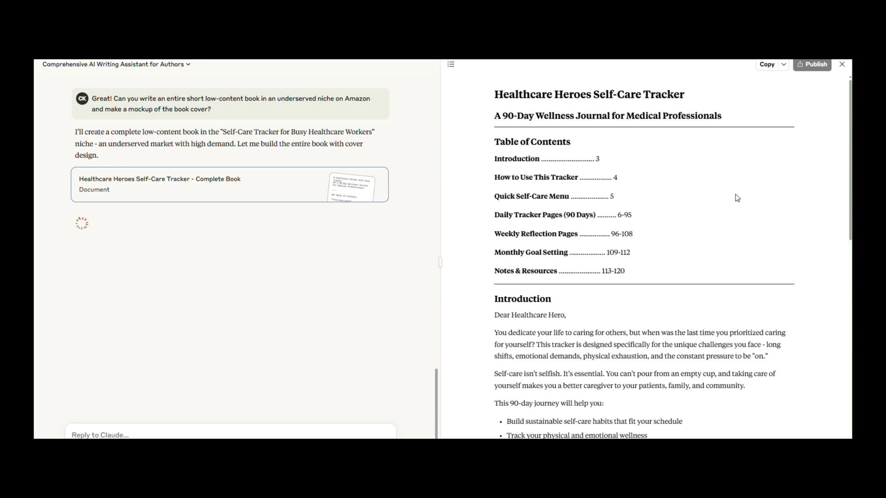
- Scroll through the self-care tracker's sections and templates in the artifact panel while the cover generates
scroll(737, 198, down, 9)
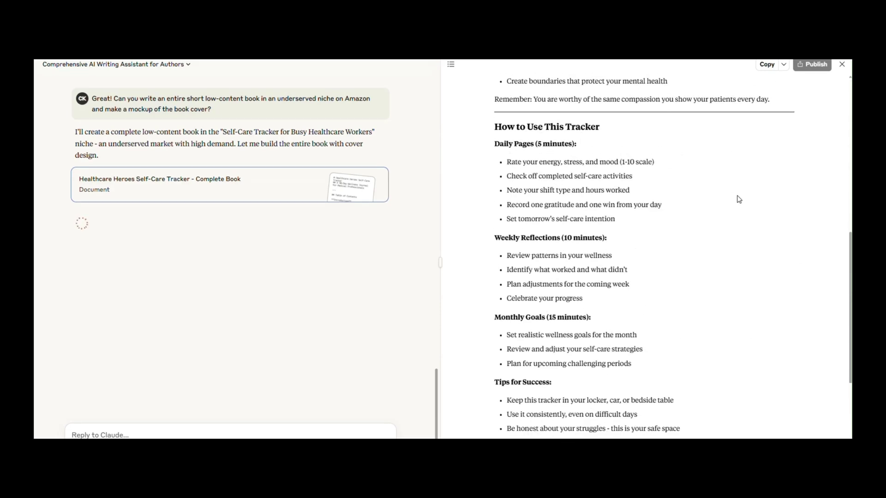
scroll(738, 199, up, 10)
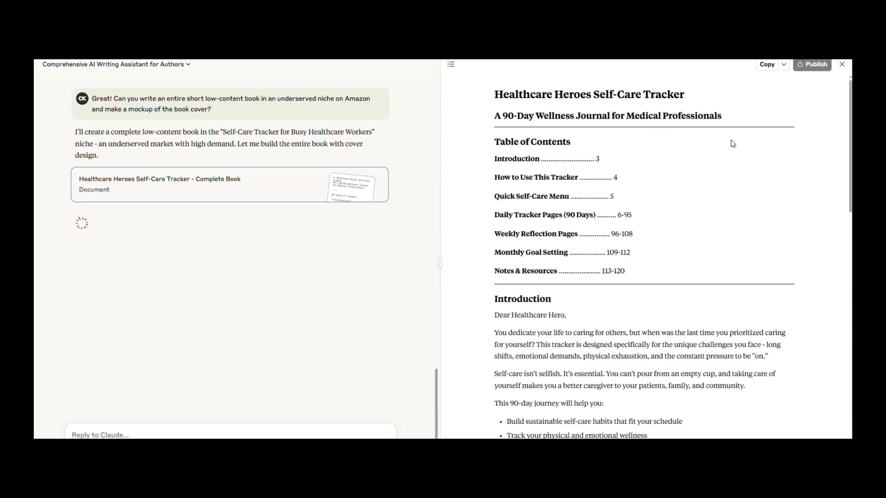
scroll(734, 145, down, 5)
scroll(733, 144, down, 4)
scroll(733, 145, down, 7)
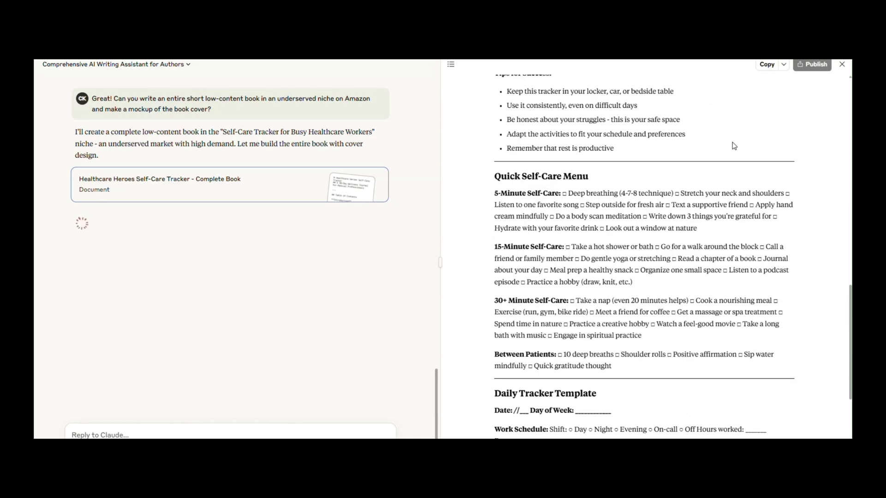
scroll(733, 146, down, 5)
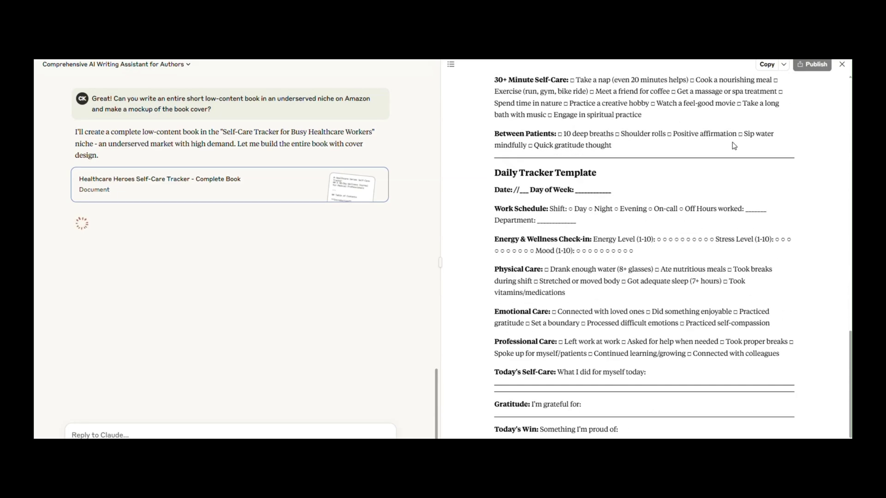
scroll(734, 145, down, 4)
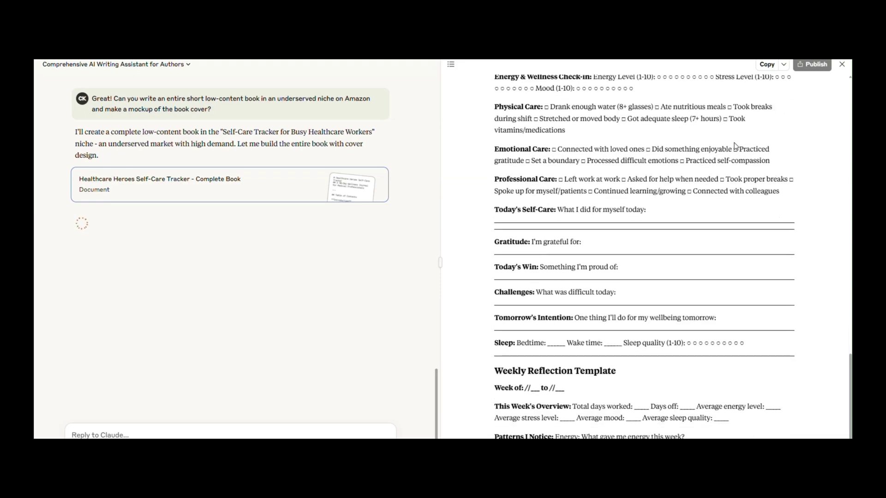
scroll(735, 146, down, 5)
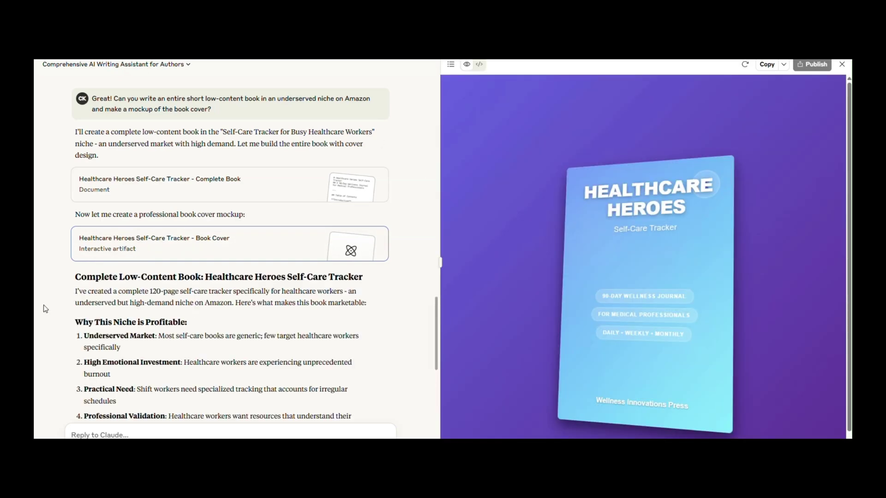
- Scroll down the chat summary that follows the finished Healthcare Heroes cover mockup
scroll(246, 286, down, 3)
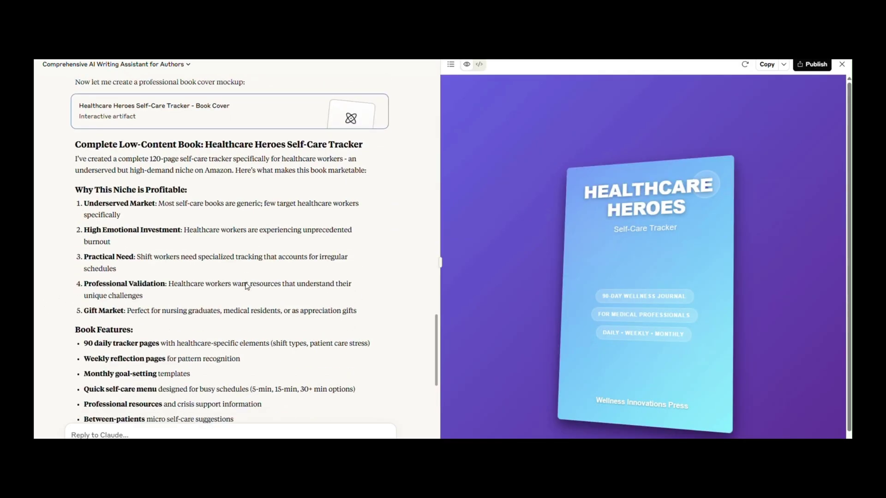
scroll(246, 286, down, 3)
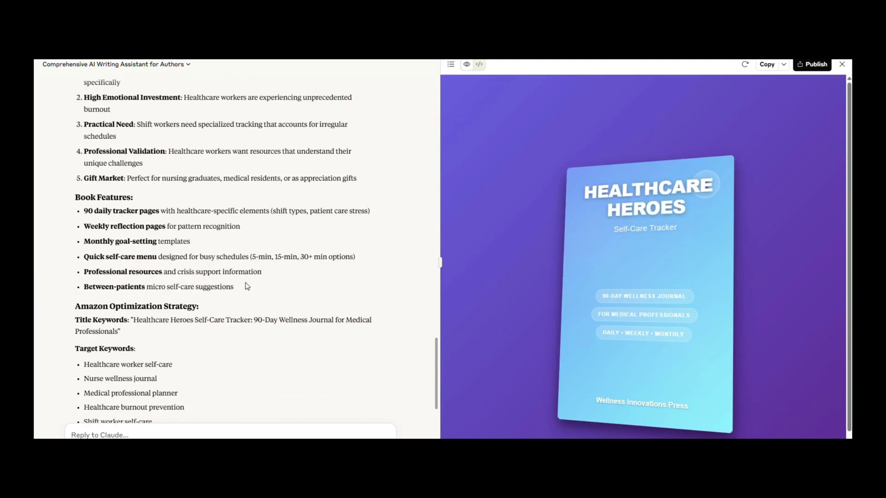
scroll(247, 287, down, 4)
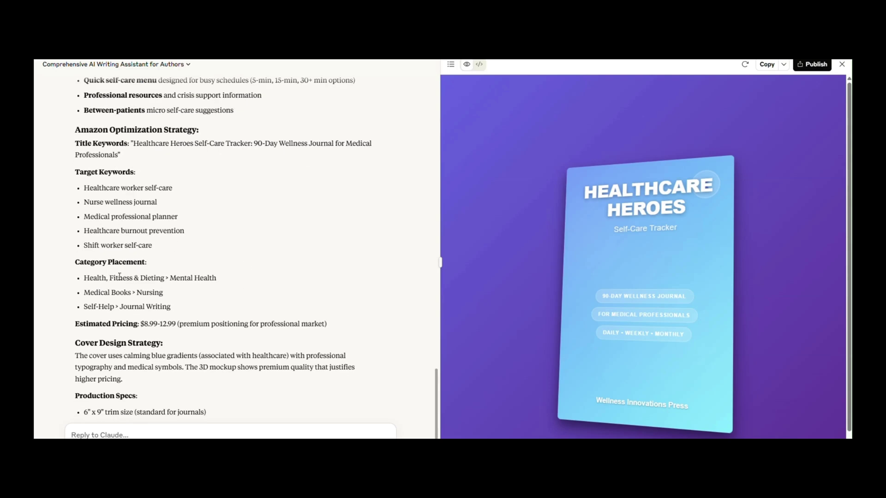
scroll(236, 332, down, 1)
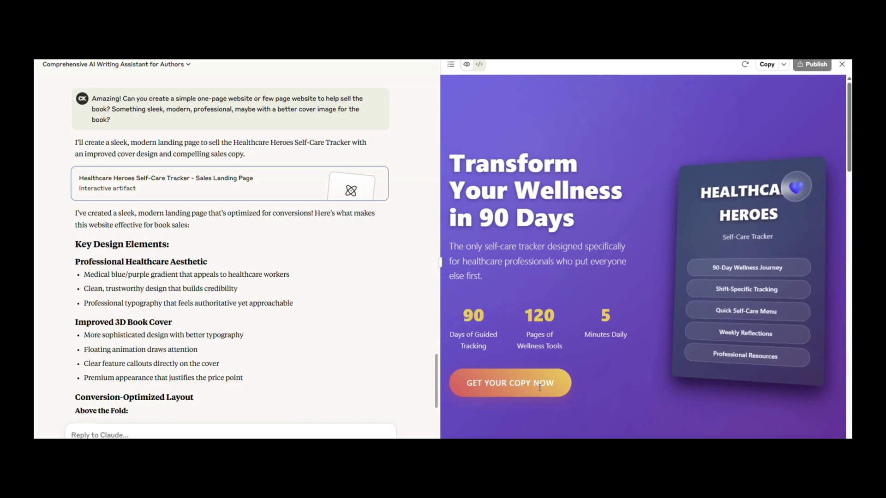
- Scroll the Sales Landing Page preview down to its pricing section
scroll(653, 343, down, 4)
scroll(655, 343, down, 5)
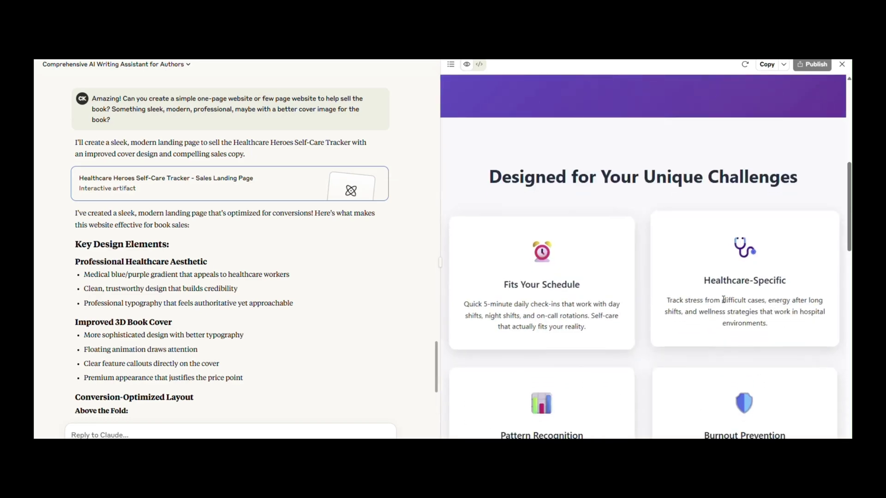
scroll(720, 299, down, 7)
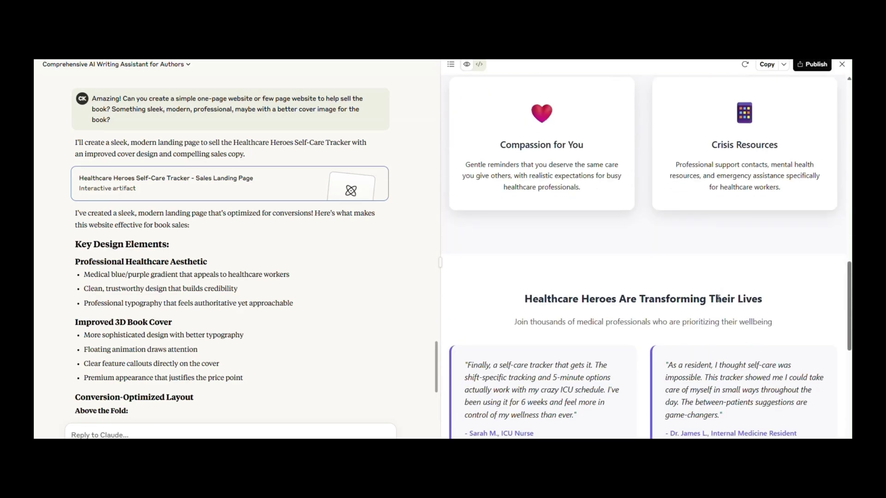
scroll(718, 298, down, 3)
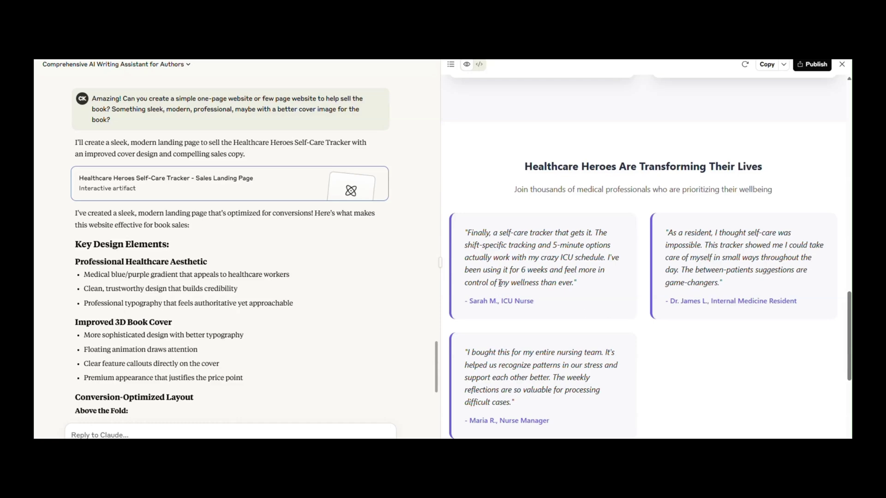
scroll(497, 256, down, 3)
scroll(574, 303, down, 2)
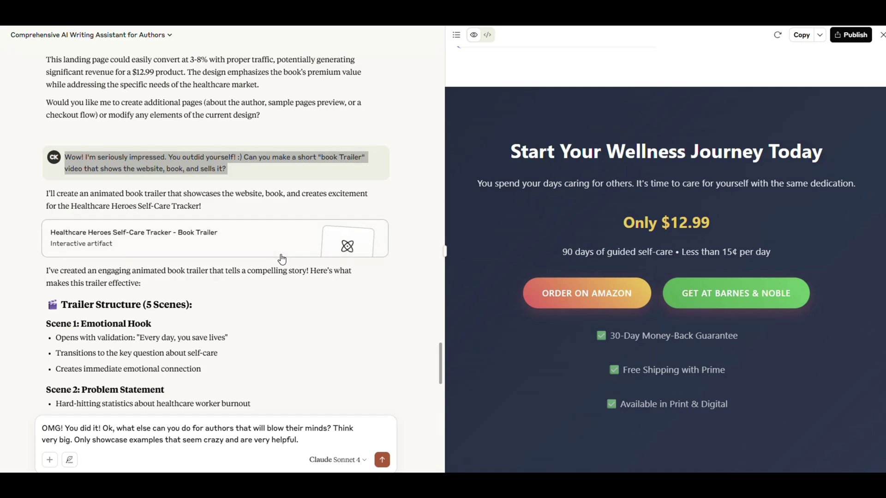
scroll(278, 257, down, 2)
triple_click(222, 83)
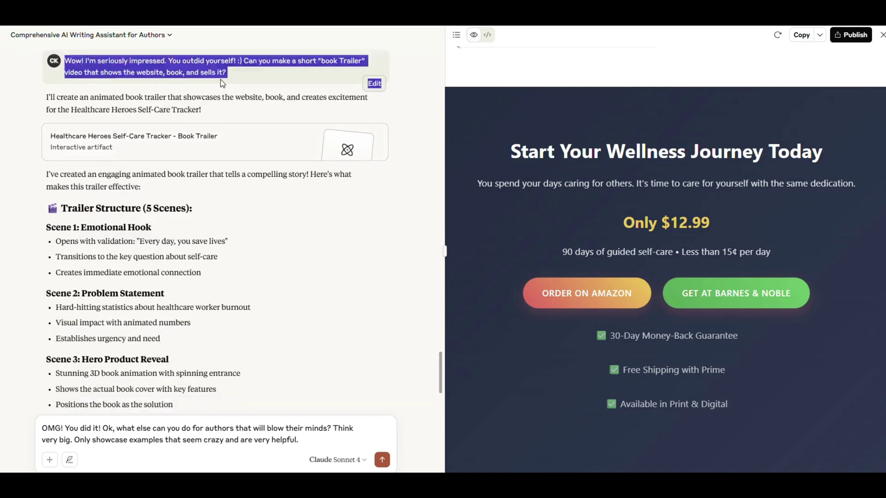
click(223, 83)
drag(64, 61, 284, 79)
scroll(285, 82, down, 15)
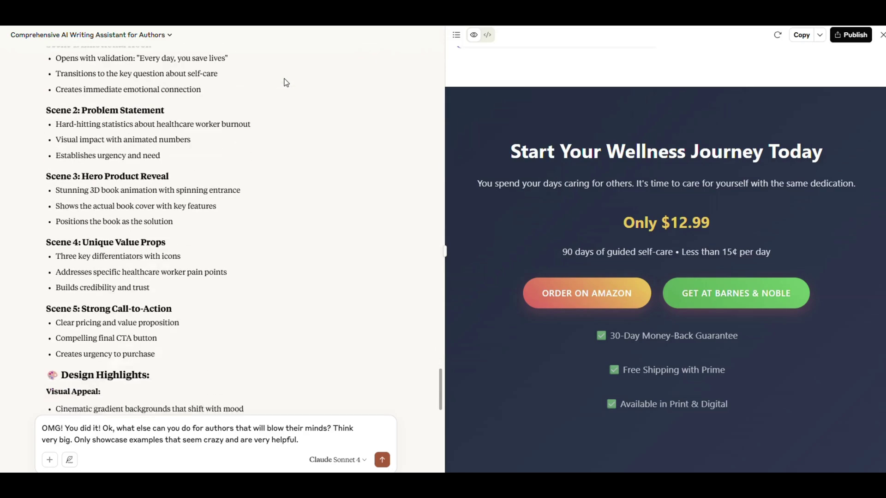
scroll(285, 82, down, 2)
scroll(293, 87, up, 15)
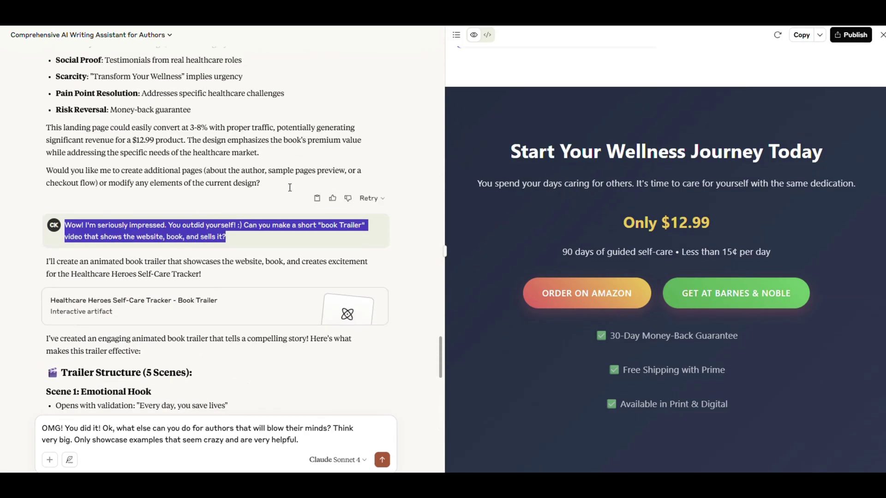
- Play the 'Healthcare Heroes Self-Care Tracker - Book Trailer' artifact in the preview panel
click(177, 304)
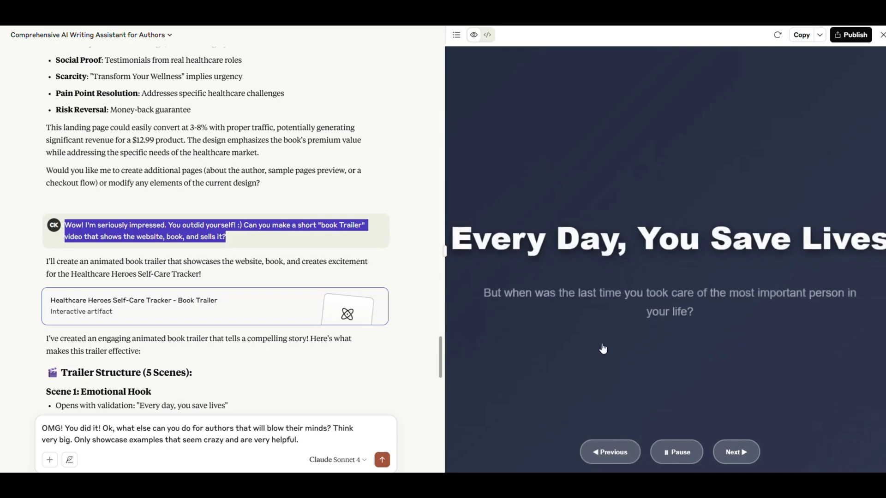